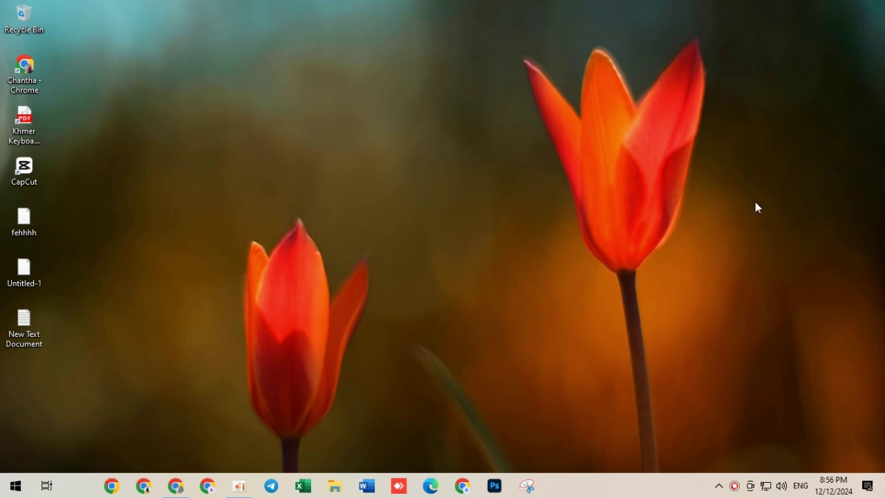
- Search Windows for Services, open the Services console, and widen and reposition its window on the desktop
{"action": "left_click", "coordinate": [18, 491]}
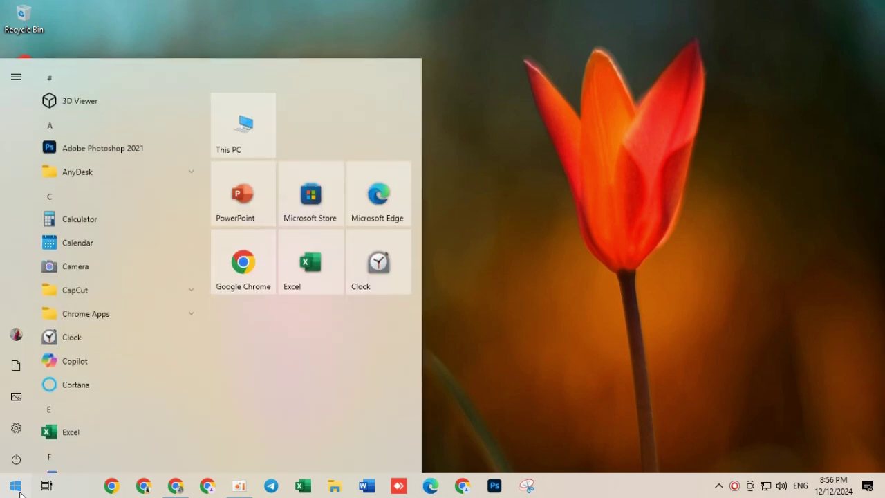
{"action": "type", "text": "s"}
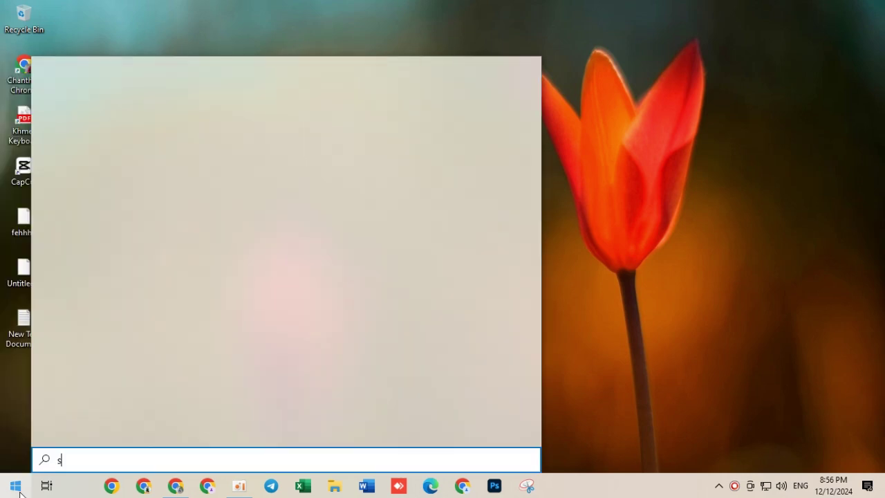
{"action": "type", "text": "sssr"}
{"action": "key", "text": "BackSpace"}
{"action": "key", "text": "BackSpace"}
{"action": "key", "text": "BackSpace"}
{"action": "key", "text": "BackSpace"}
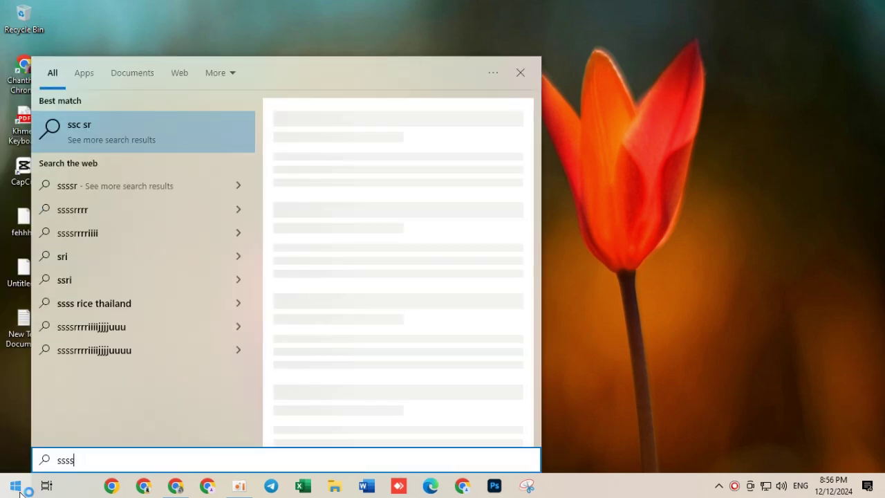
{"action": "type", "text": "ervi"}
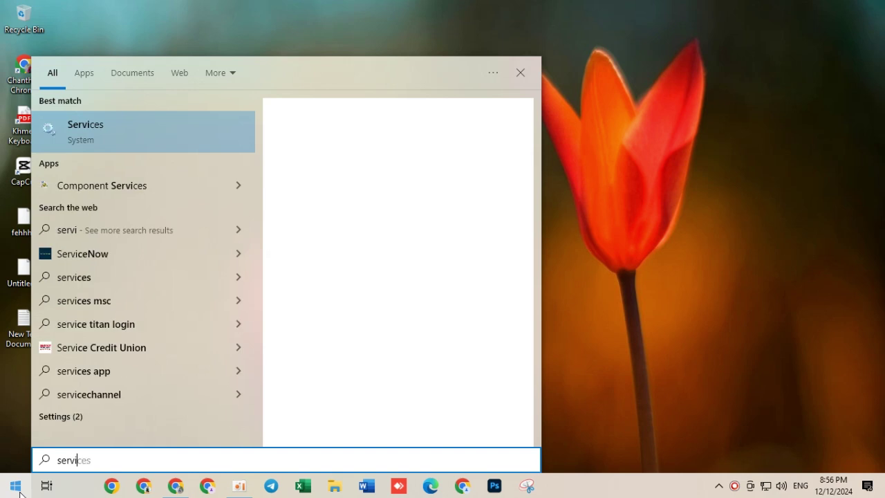
{"action": "type", "text": "se"}
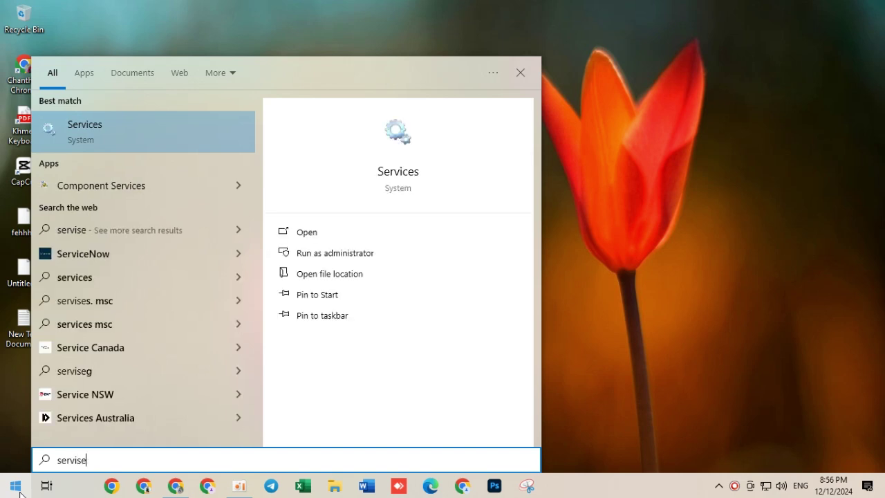
{"action": "left_click", "coordinate": [119, 132]}
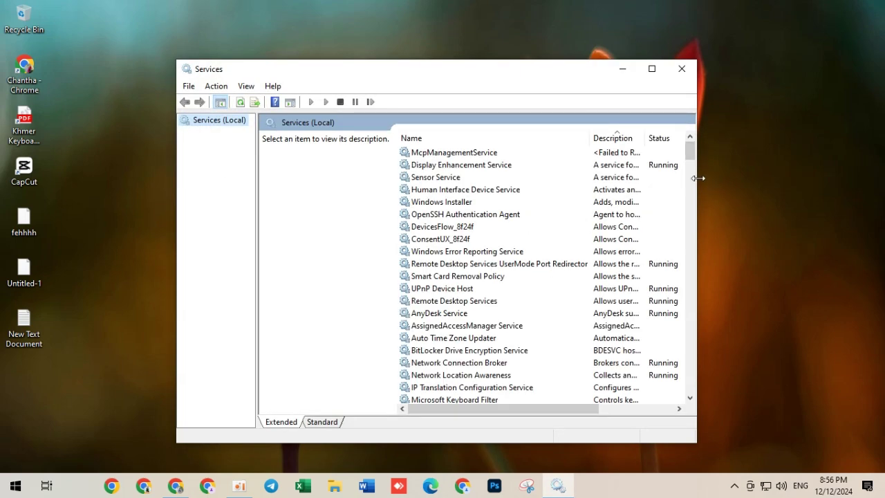
{"action": "left_click_drag", "start_coordinate": [698, 178], "coordinate": [810, 185]}
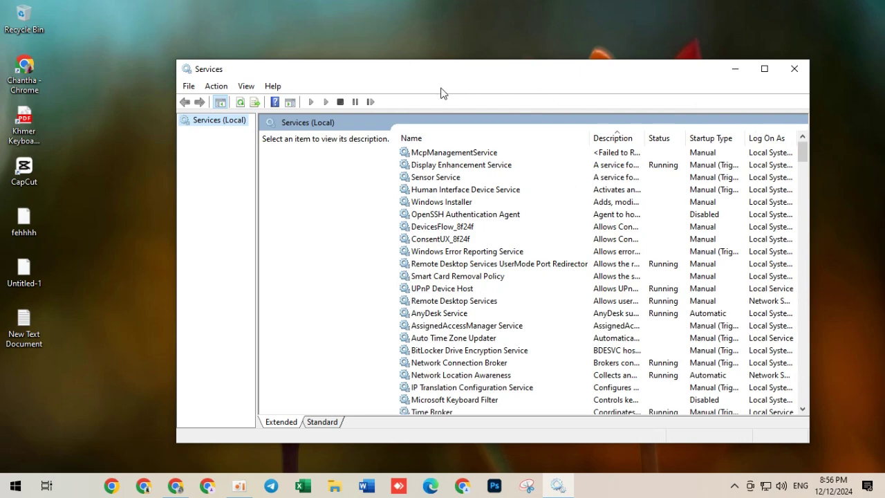
{"action": "left_click_drag", "start_coordinate": [419, 75], "coordinate": [364, 31]}
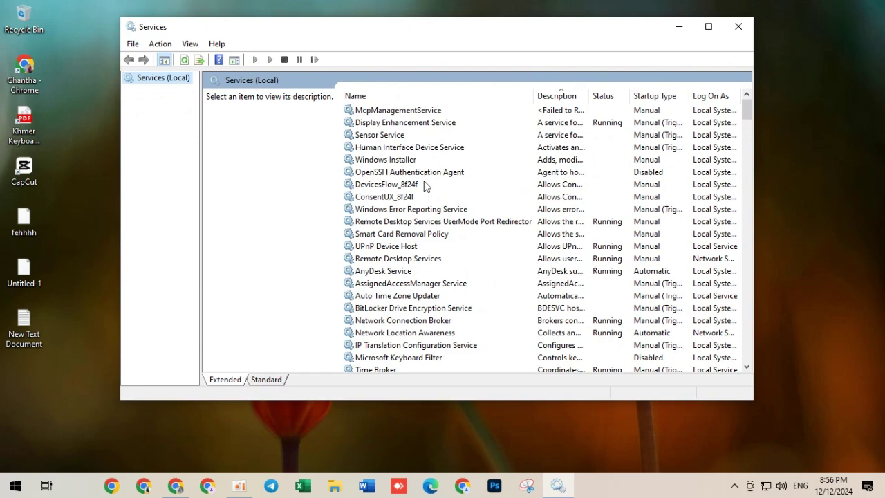
- Look through the whole list of local services down to its end and back up to the beginning
{"action": "scroll", "coordinate": [426, 187], "scroll_direction": "down", "scroll_amount": 4}
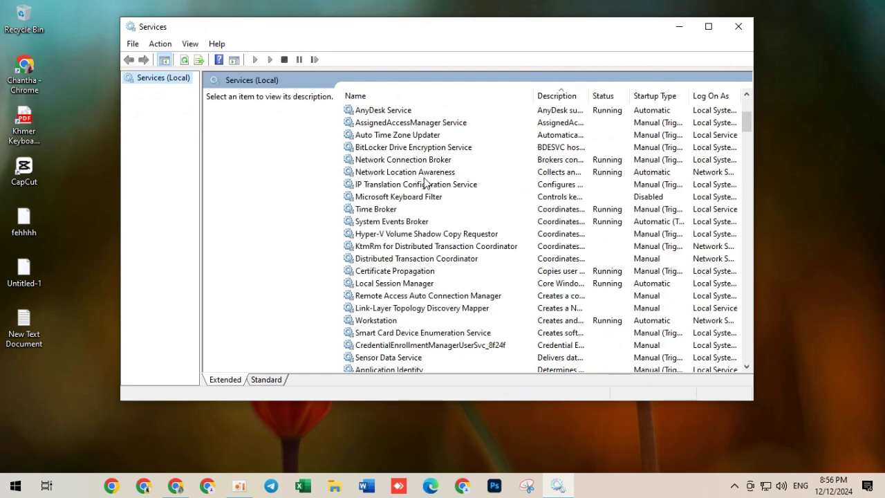
{"action": "scroll", "coordinate": [427, 185], "scroll_direction": "down", "scroll_amount": 12}
{"action": "scroll", "coordinate": [425, 182], "scroll_direction": "down", "scroll_amount": 15}
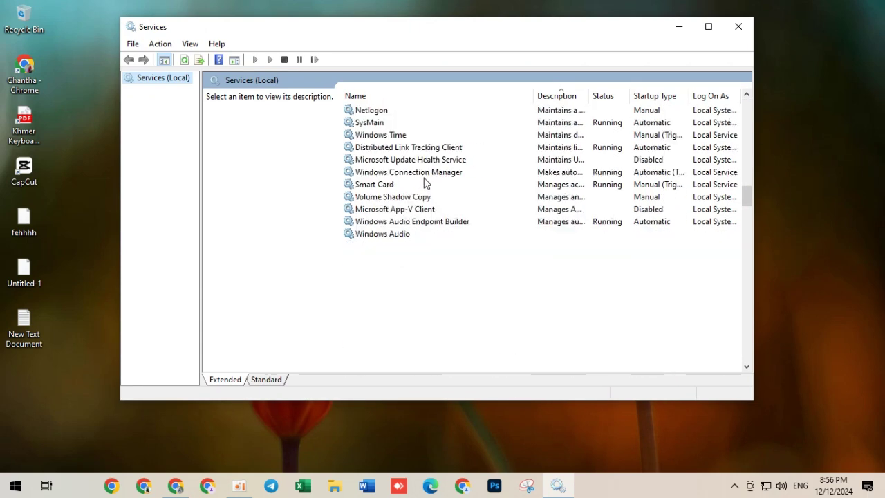
{"action": "scroll", "coordinate": [425, 182], "scroll_direction": "down", "scroll_amount": 4}
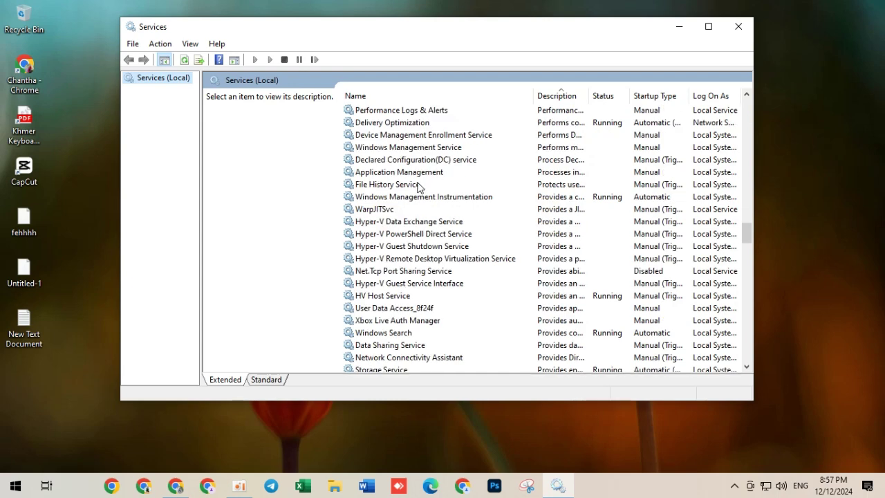
{"action": "scroll", "coordinate": [423, 184], "scroll_direction": "down", "scroll_amount": 9}
{"action": "scroll", "coordinate": [419, 187], "scroll_direction": "down", "scroll_amount": 9}
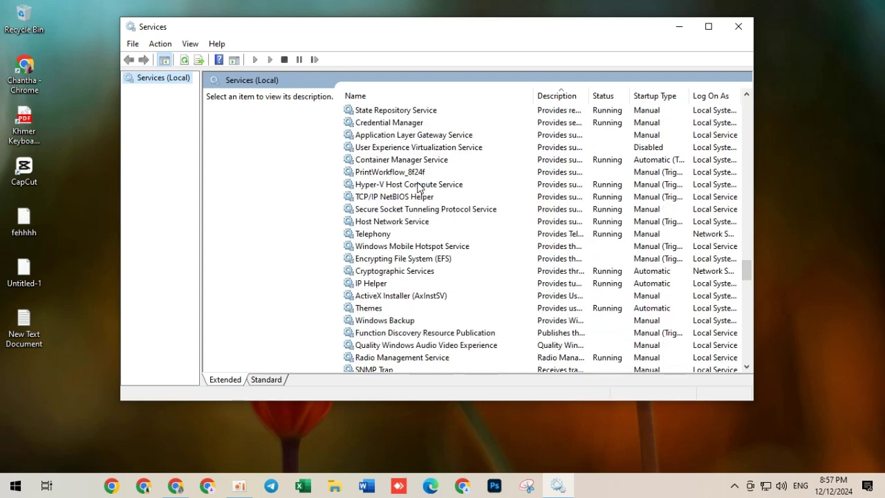
{"action": "scroll", "coordinate": [418, 188], "scroll_direction": "down", "scroll_amount": 18}
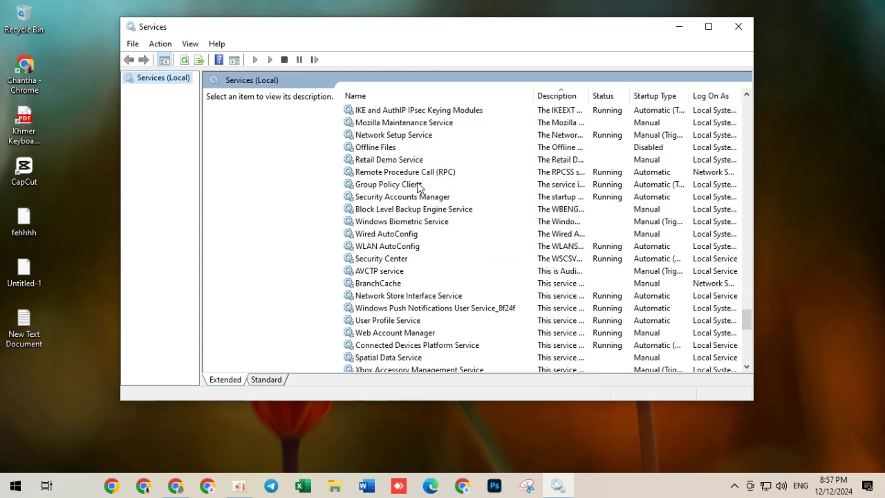
{"action": "scroll", "coordinate": [418, 188], "scroll_direction": "down", "scroll_amount": 3}
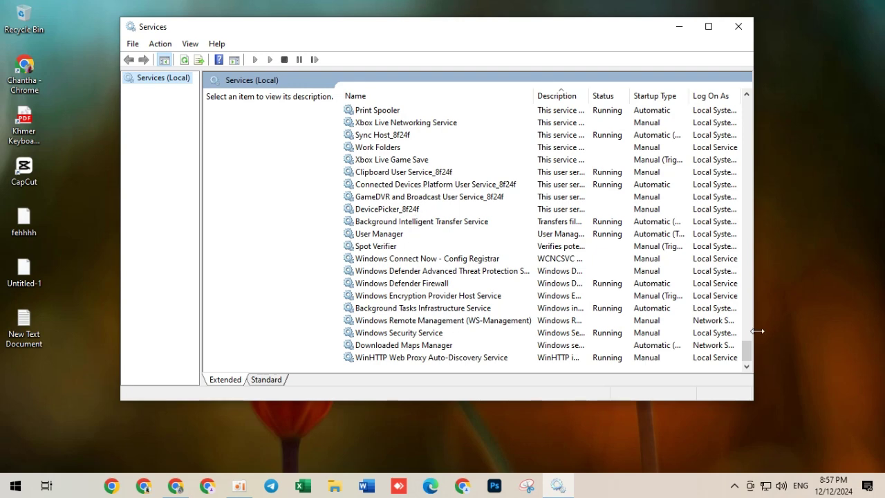
{"action": "left_click_drag", "start_coordinate": [744, 346], "coordinate": [747, 280]}
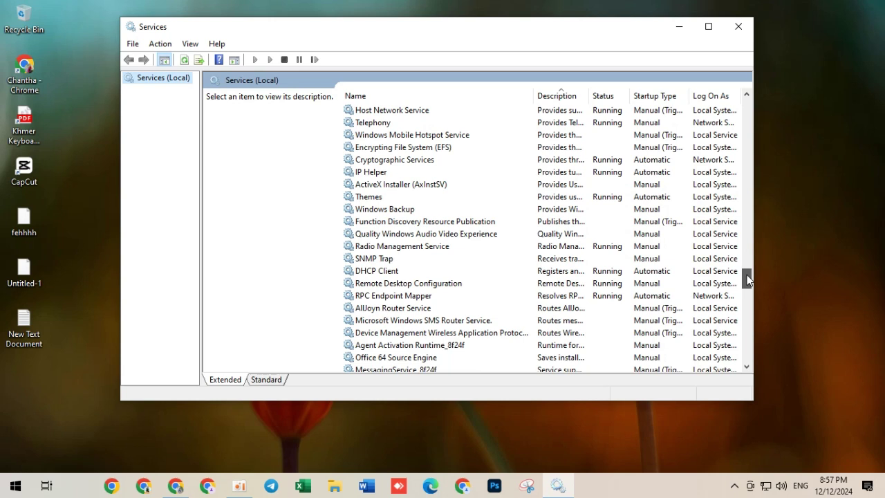
{"action": "left_click_drag", "start_coordinate": [746, 279], "coordinate": [746, 277]}
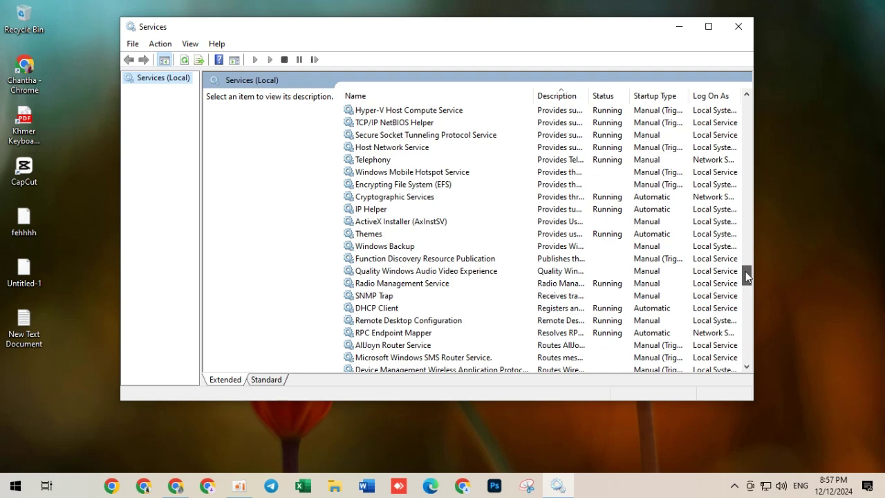
{"action": "left_click_drag", "start_coordinate": [747, 277], "coordinate": [745, 261]}
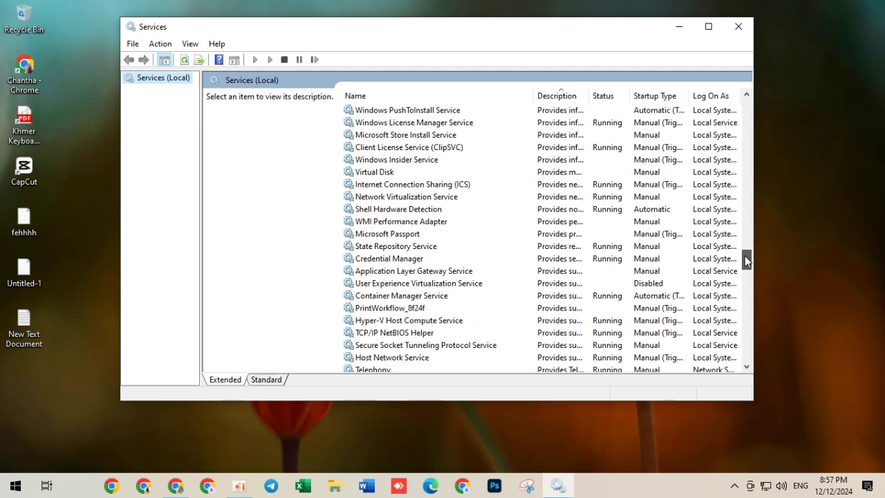
{"action": "left_click_drag", "start_coordinate": [744, 256], "coordinate": [744, 254]}
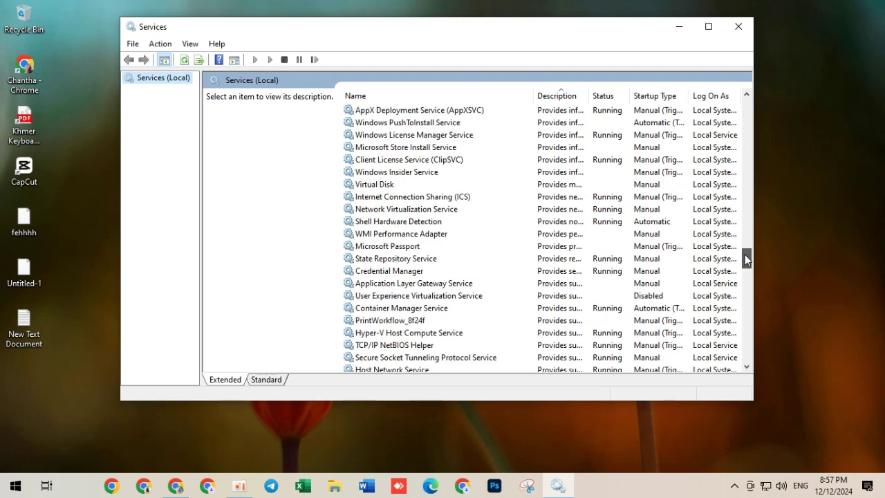
{"action": "left_click_drag", "start_coordinate": [745, 254], "coordinate": [744, 254]}
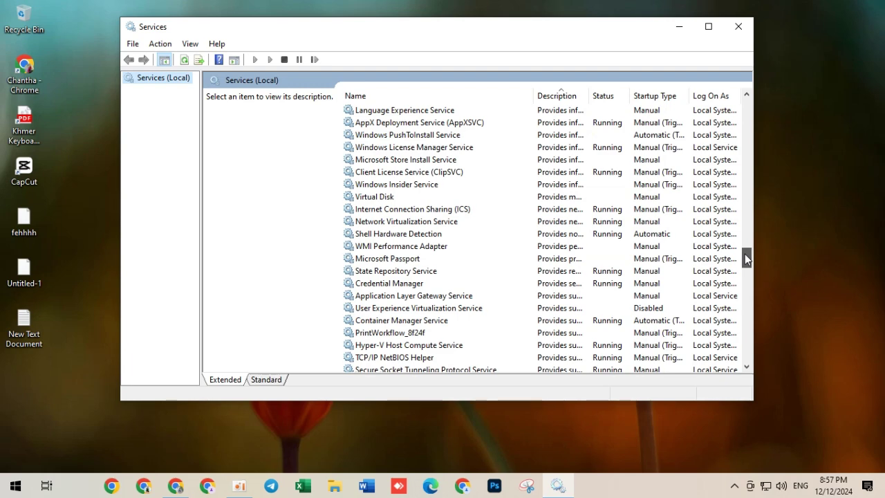
{"action": "left_click_drag", "start_coordinate": [745, 254], "coordinate": [749, 221]}
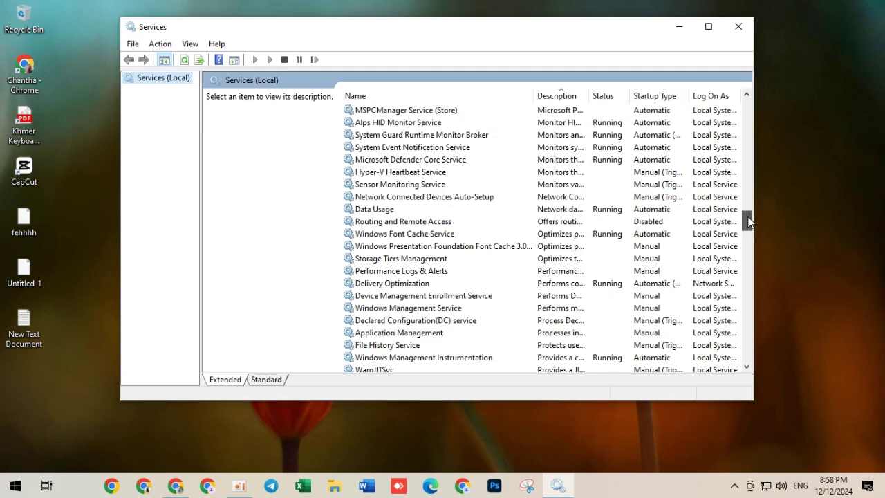
{"action": "left_click_drag", "start_coordinate": [749, 221], "coordinate": [749, 197]}
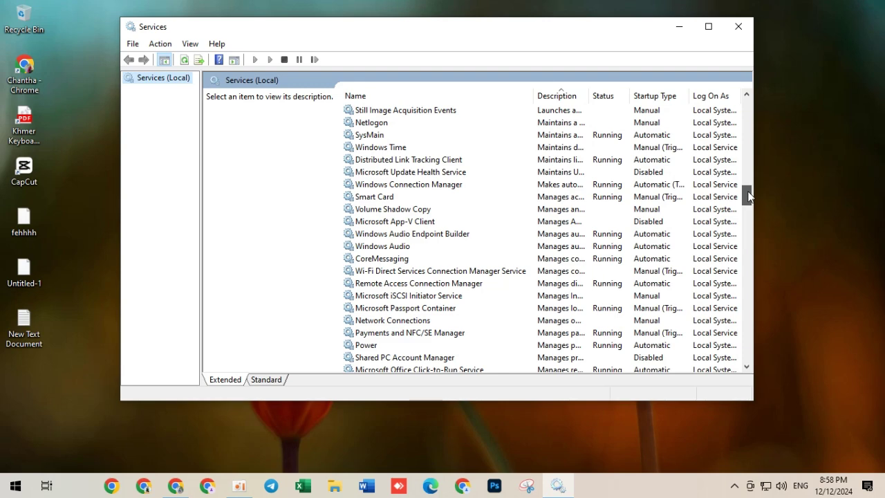
{"action": "left_click_drag", "start_coordinate": [747, 197], "coordinate": [751, 146]}
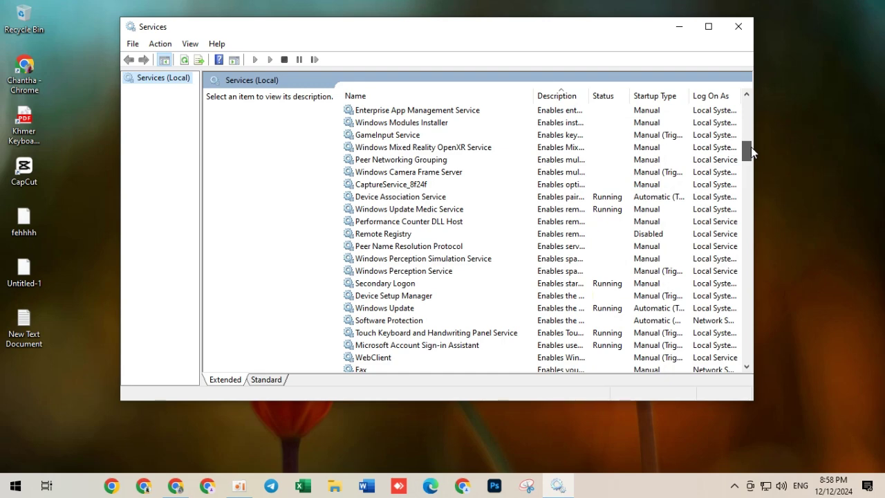
{"action": "left_click_drag", "start_coordinate": [751, 147], "coordinate": [753, 82]}
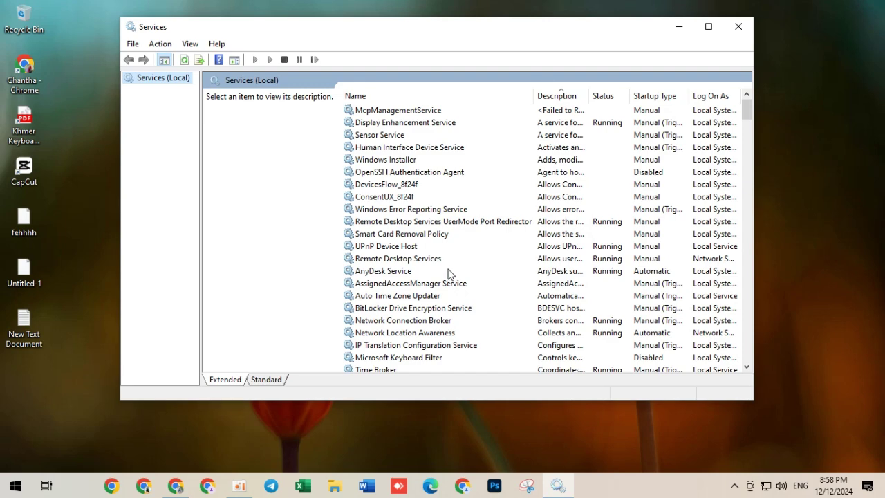
- Check the descriptions of Hyper-V Volume Shadow Copy Requestor and KtmRm for Distributed Transaction Coordinator, and look further down the services list
{"action": "scroll", "coordinate": [448, 273], "scroll_direction": "down", "scroll_amount": 4}
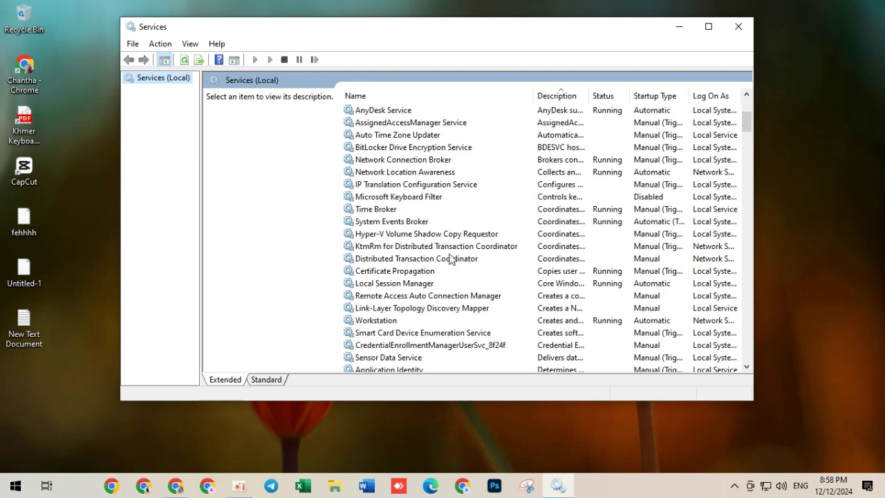
{"action": "left_click", "coordinate": [451, 235]}
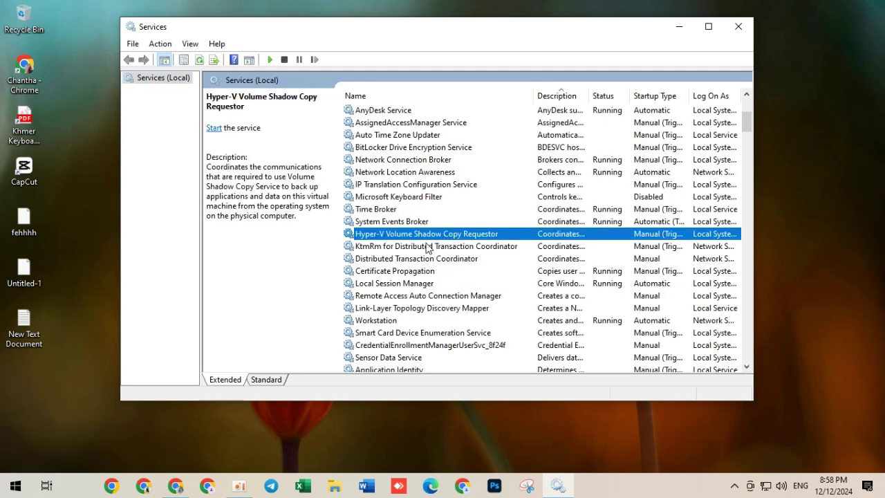
{"action": "left_click", "coordinate": [427, 247]}
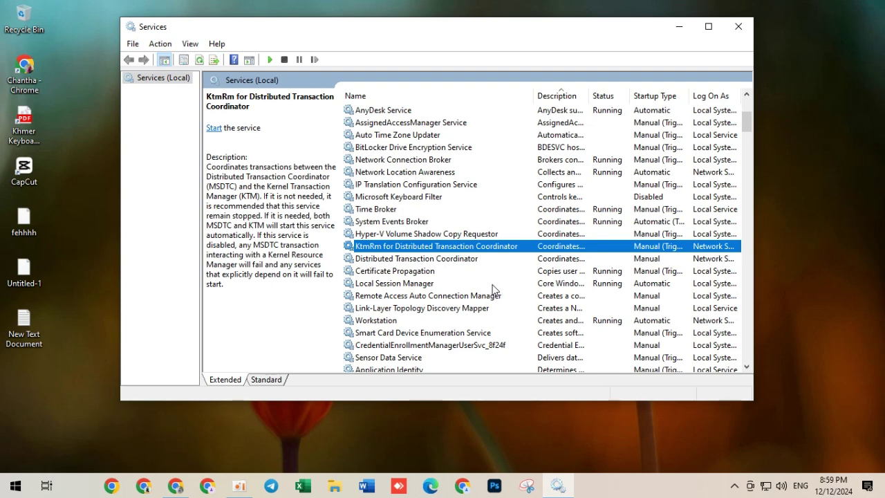
{"action": "scroll", "coordinate": [494, 289], "scroll_direction": "down", "scroll_amount": 9}
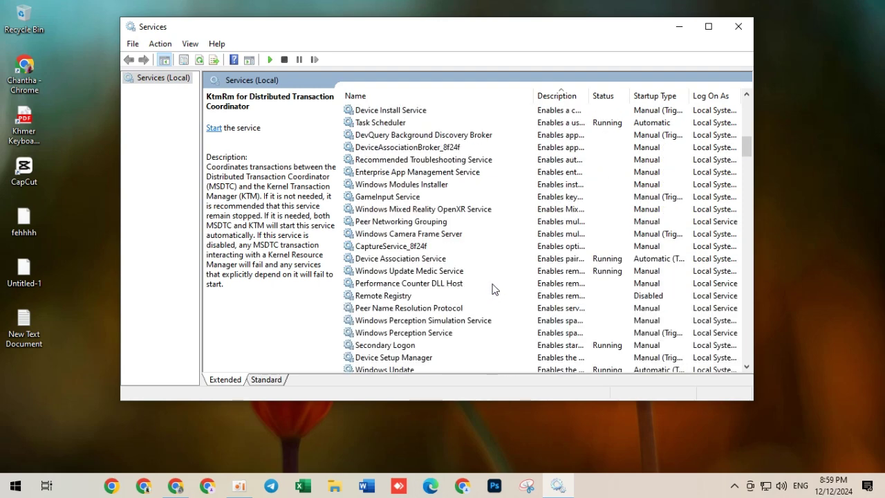
{"action": "scroll", "coordinate": [494, 289], "scroll_direction": "down", "scroll_amount": 12}
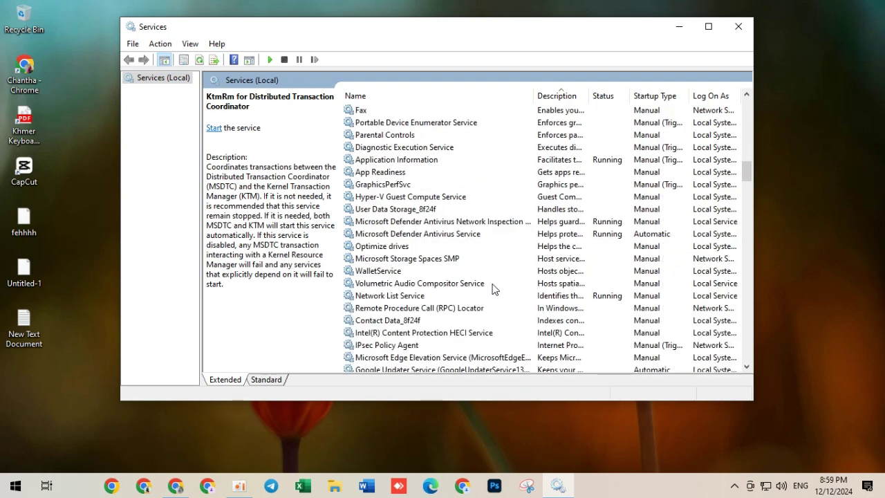
{"action": "scroll", "coordinate": [494, 289], "scroll_direction": "down", "scroll_amount": 9}
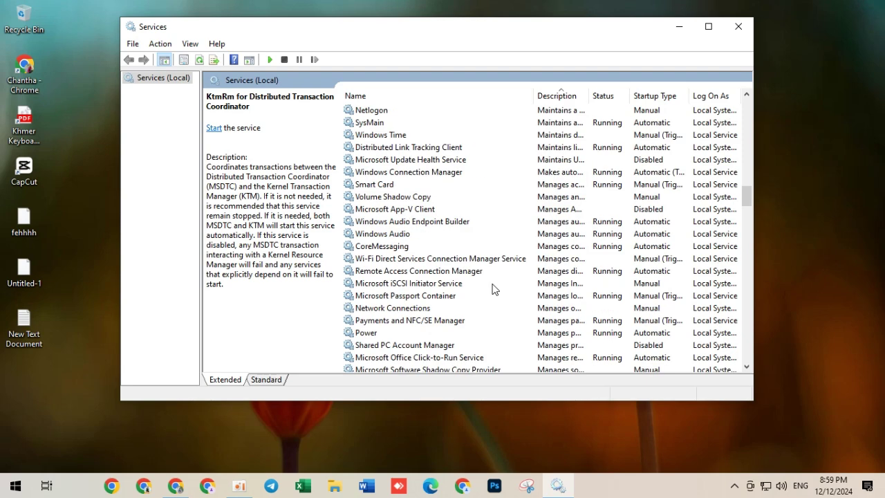
{"action": "scroll", "coordinate": [494, 289], "scroll_direction": "down", "scroll_amount": 4}
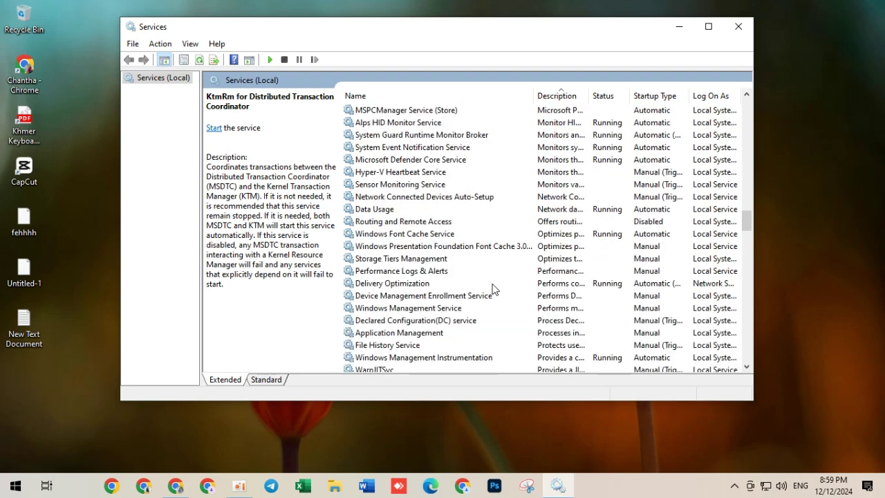
{"action": "scroll", "coordinate": [494, 289], "scroll_direction": "down", "scroll_amount": 8}
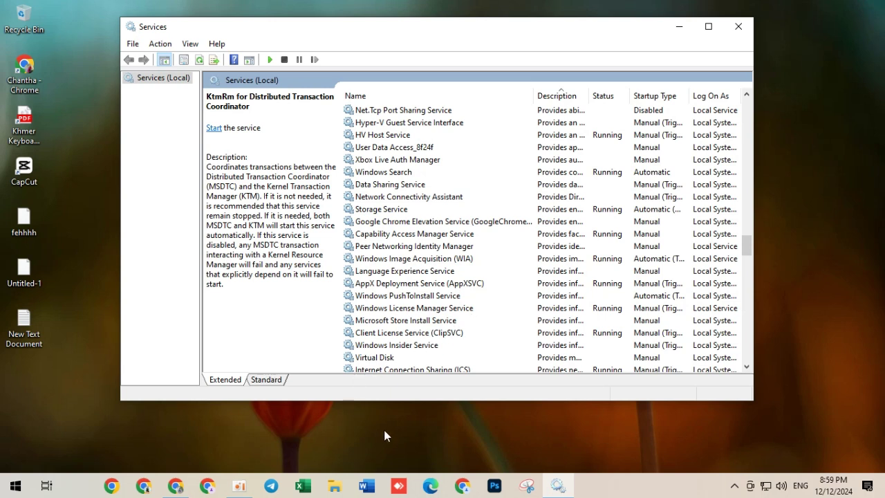
{"action": "left_click", "coordinate": [240, 485]}
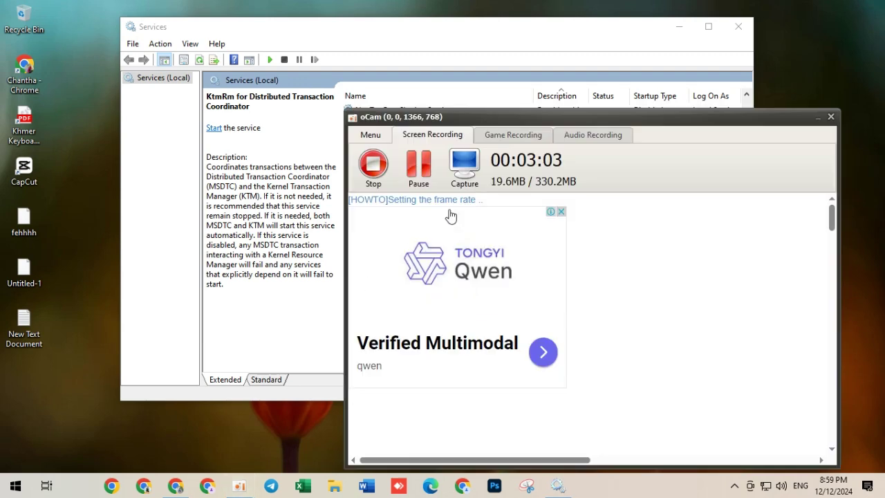
{"action": "left_click", "coordinate": [818, 117]}
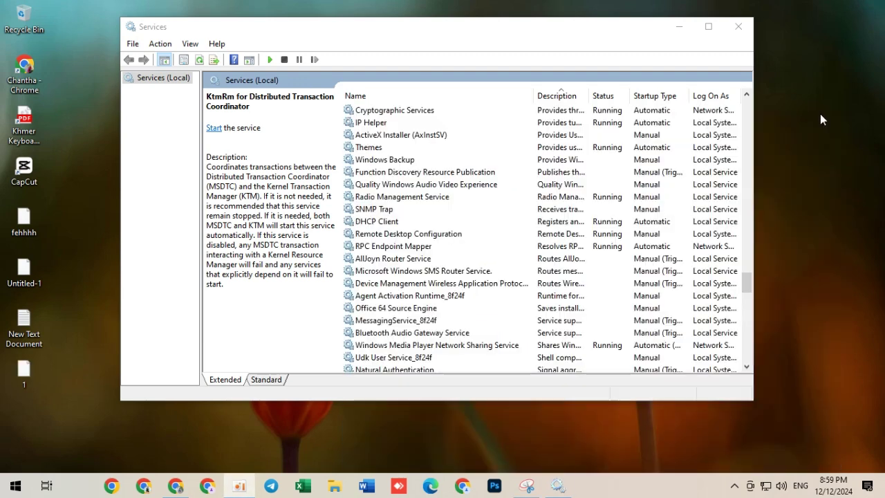
- Open the Remote Desktop Configuration service's properties, keep the Manual startup type, stop and start the service again, and accept the dialog
{"action": "left_click", "coordinate": [425, 235]}
{"action": "double_click", "coordinate": [425, 234]}
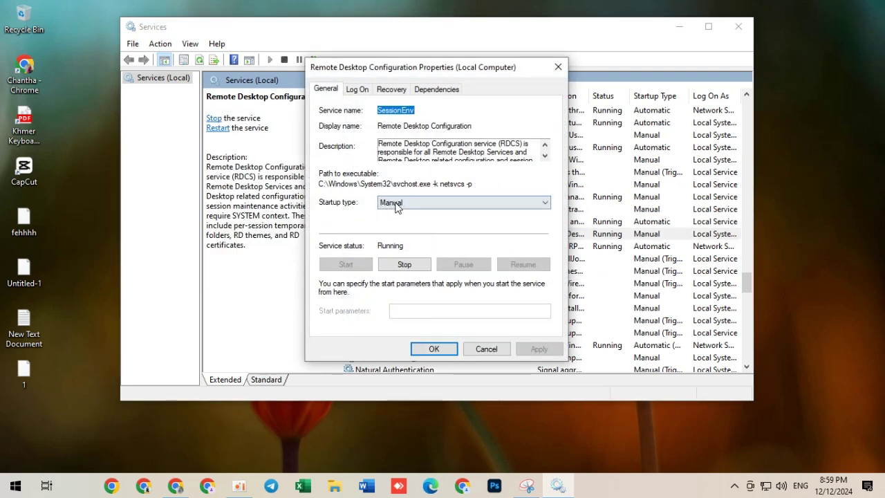
{"action": "left_click", "coordinate": [395, 206]}
{"action": "left_click", "coordinate": [394, 206]}
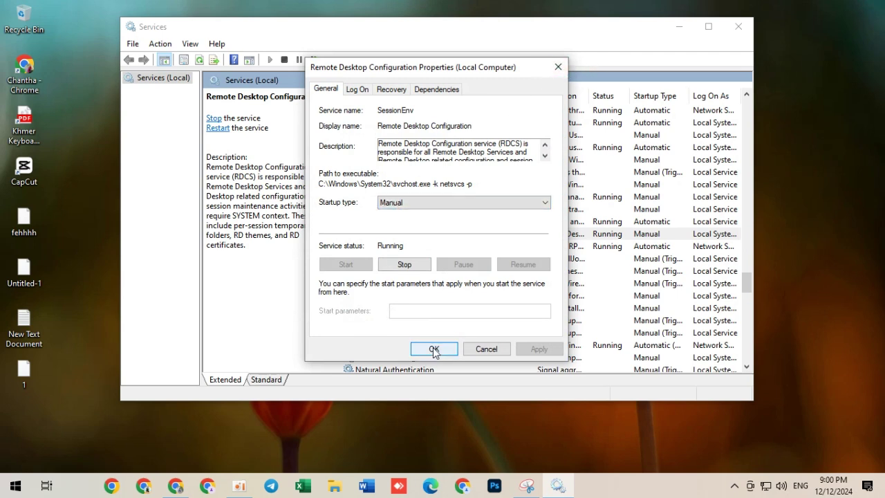
{"action": "left_click", "coordinate": [418, 266]}
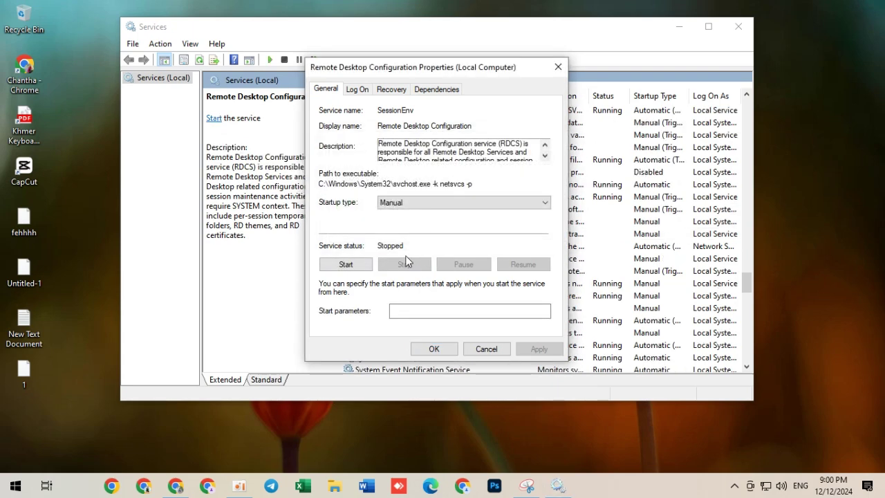
{"action": "left_click", "coordinate": [346, 264]}
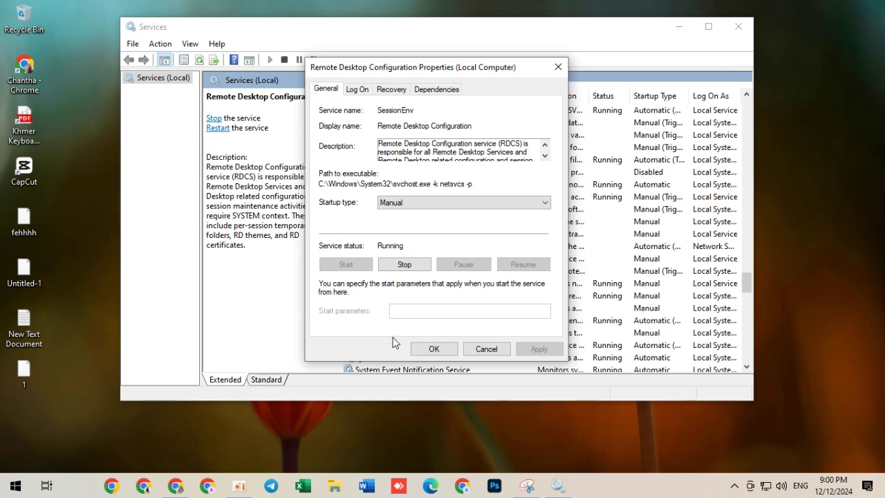
{"action": "left_click", "coordinate": [435, 349]}
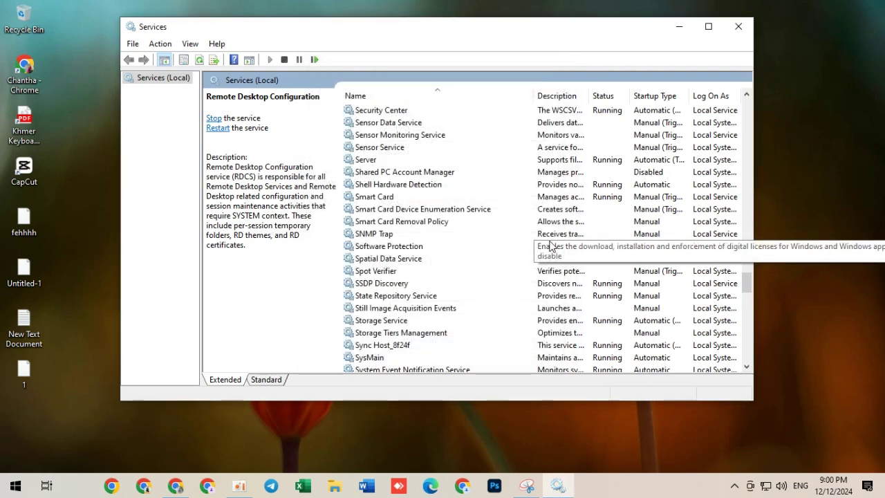
- Look through the remaining local services down to the Xbox Live entries, and close the Services console
{"action": "scroll", "coordinate": [444, 253], "scroll_direction": "down", "scroll_amount": 9}
{"action": "scroll", "coordinate": [445, 253], "scroll_direction": "down", "scroll_amount": 9}
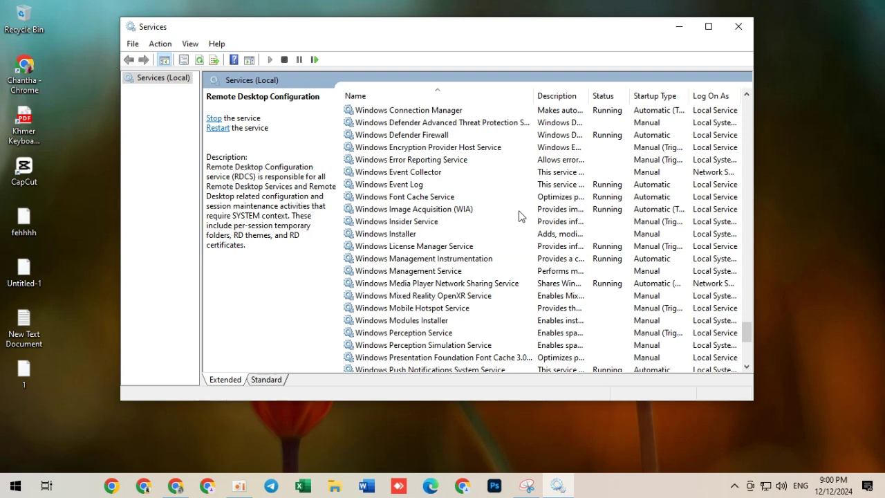
{"action": "scroll", "coordinate": [519, 216], "scroll_direction": "down", "scroll_amount": 4}
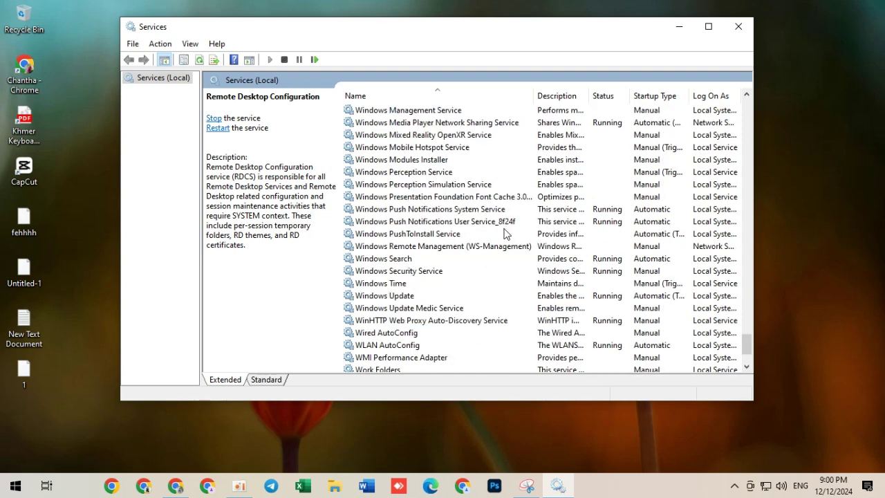
{"action": "scroll", "coordinate": [503, 251], "scroll_direction": "up", "scroll_amount": 4}
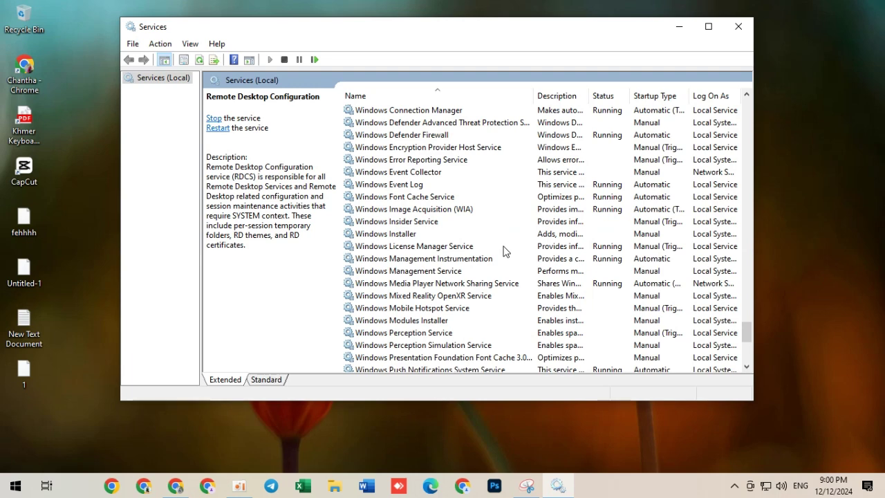
{"action": "scroll", "coordinate": [504, 250], "scroll_direction": "up", "scroll_amount": 4}
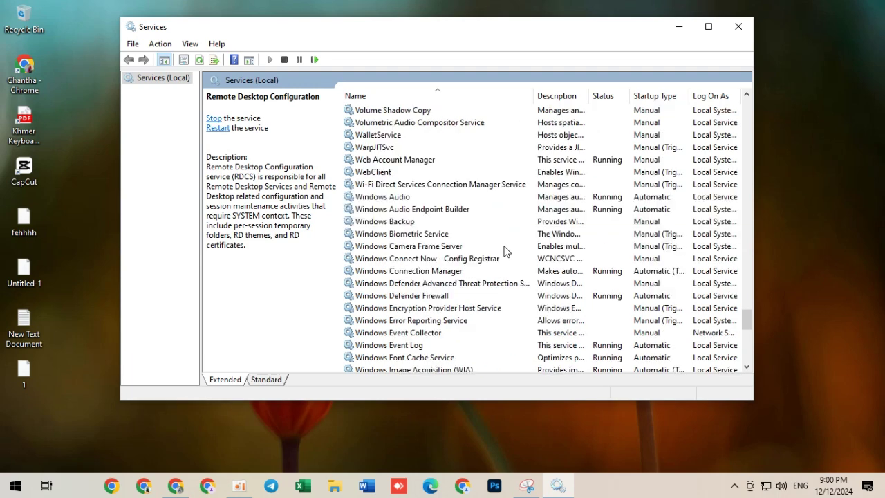
{"action": "scroll", "coordinate": [504, 250], "scroll_direction": "up", "scroll_amount": 4}
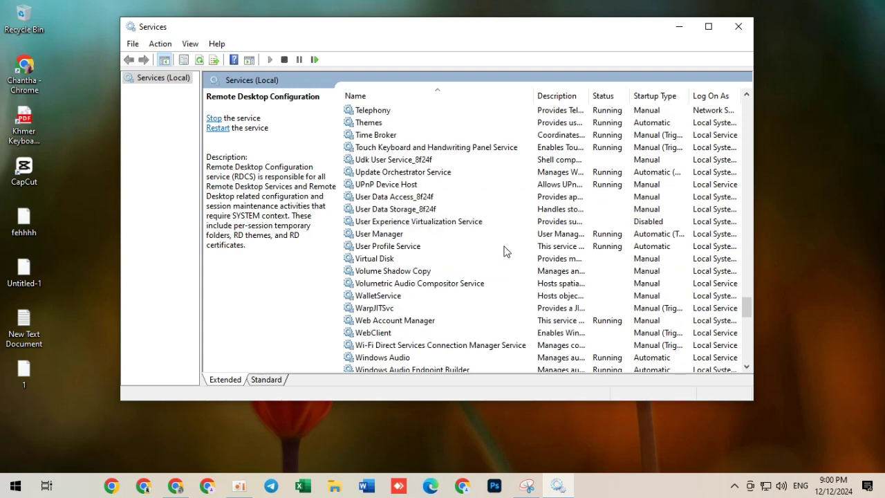
{"action": "scroll", "coordinate": [504, 250], "scroll_direction": "down", "scroll_amount": 4}
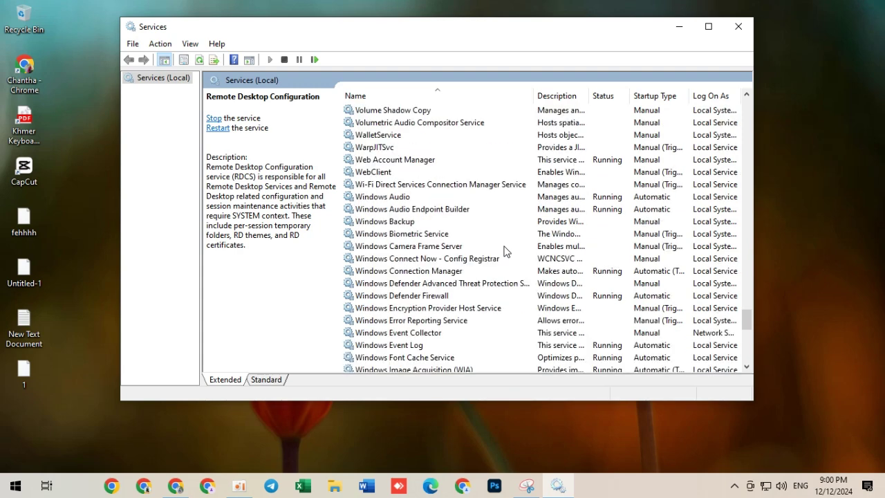
{"action": "scroll", "coordinate": [504, 251], "scroll_direction": "down", "scroll_amount": 4}
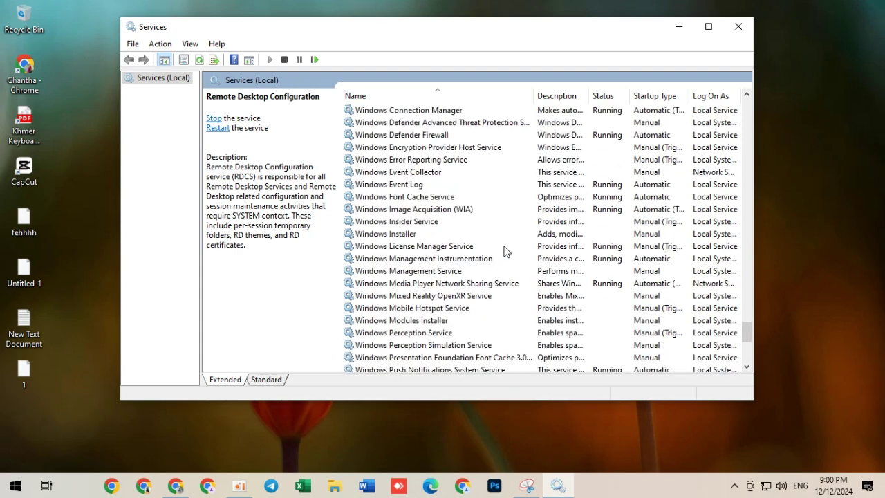
{"action": "scroll", "coordinate": [504, 250], "scroll_direction": "down", "scroll_amount": 4}
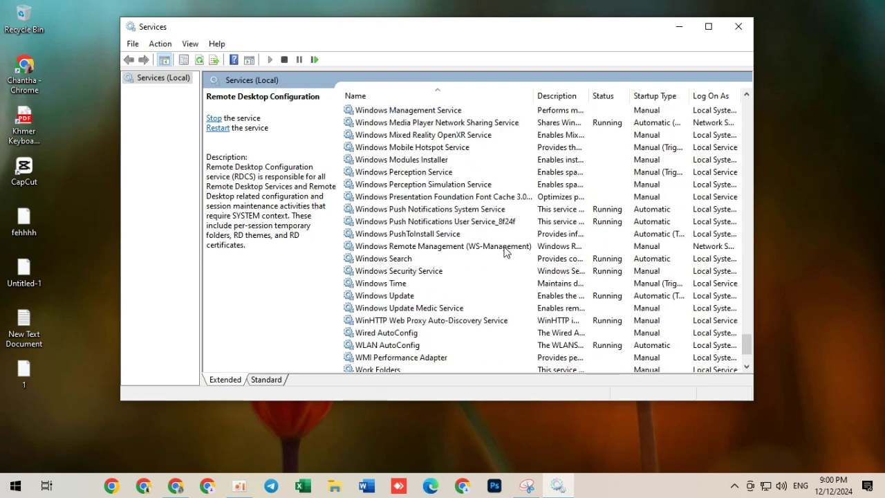
{"action": "scroll", "coordinate": [504, 250], "scroll_direction": "down", "scroll_amount": 3}
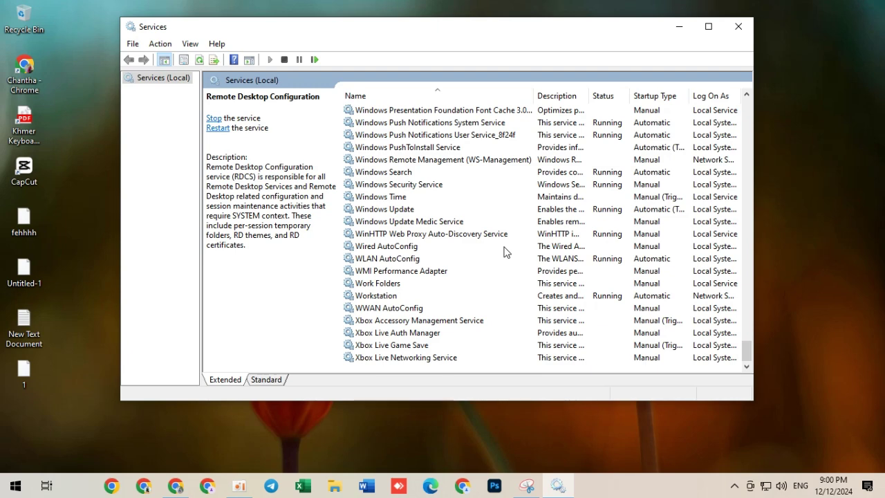
{"action": "left_click", "coordinate": [749, 34]}
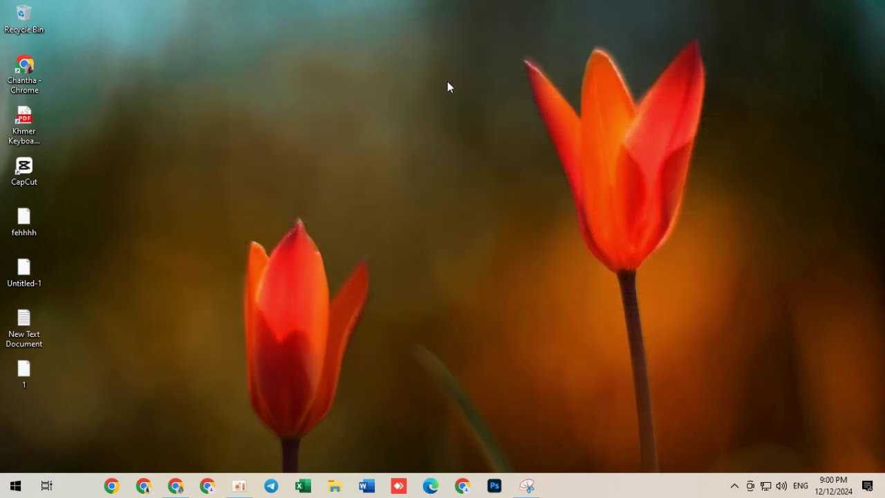
- Search Windows for Google Chrome and open the file location of its shortcut
{"action": "left_click", "coordinate": [8, 488]}
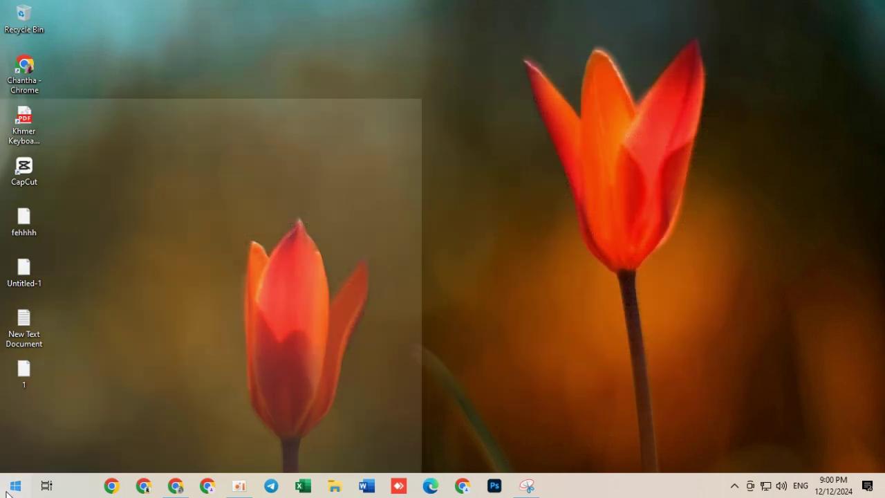
{"action": "type", "text": "chor"}
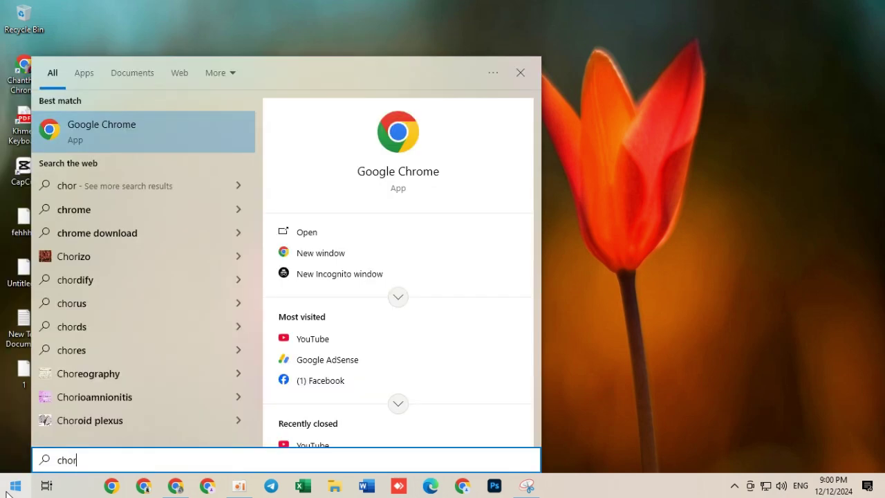
{"action": "right_click", "coordinate": [205, 136]}
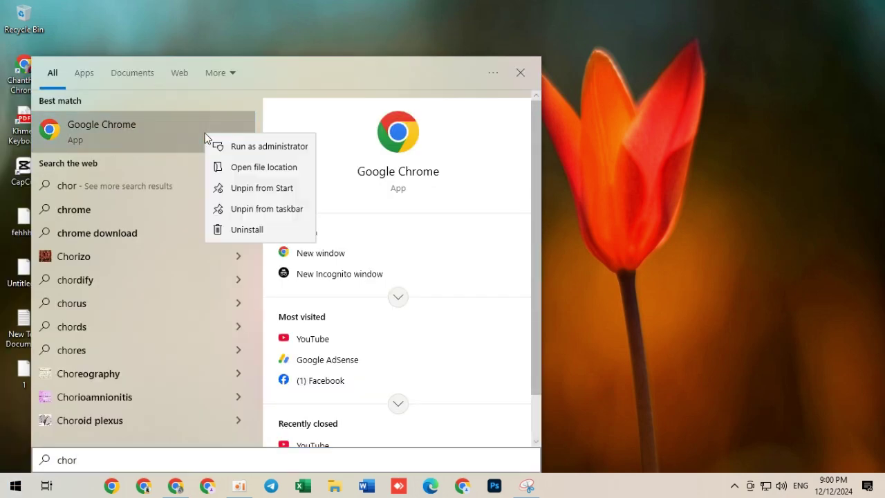
{"action": "left_click", "coordinate": [280, 167]}
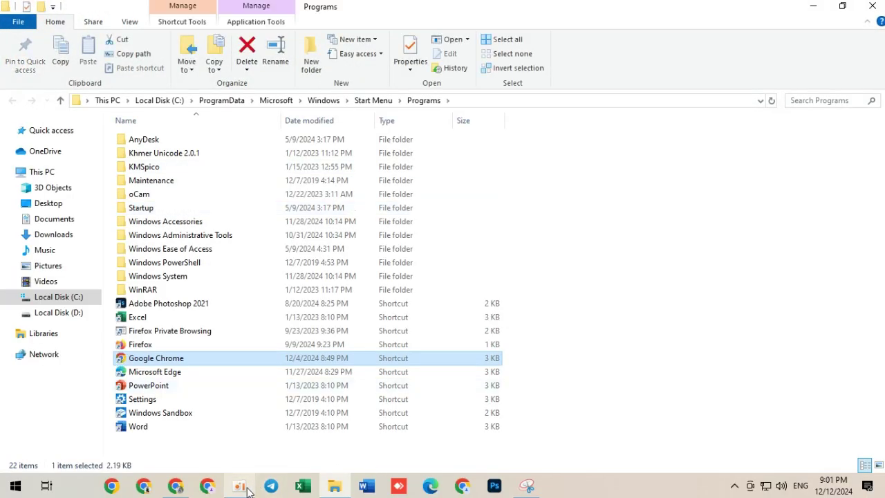
{"action": "left_click", "coordinate": [247, 488]}
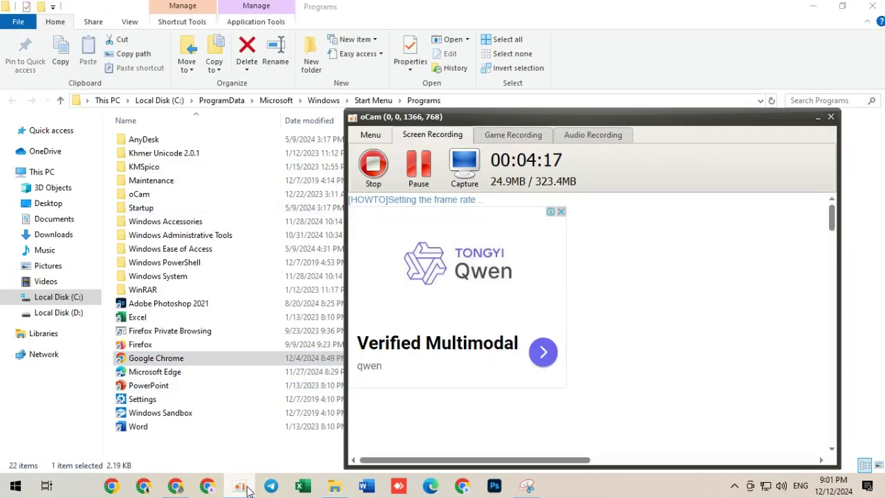
{"action": "left_click", "coordinate": [250, 489]}
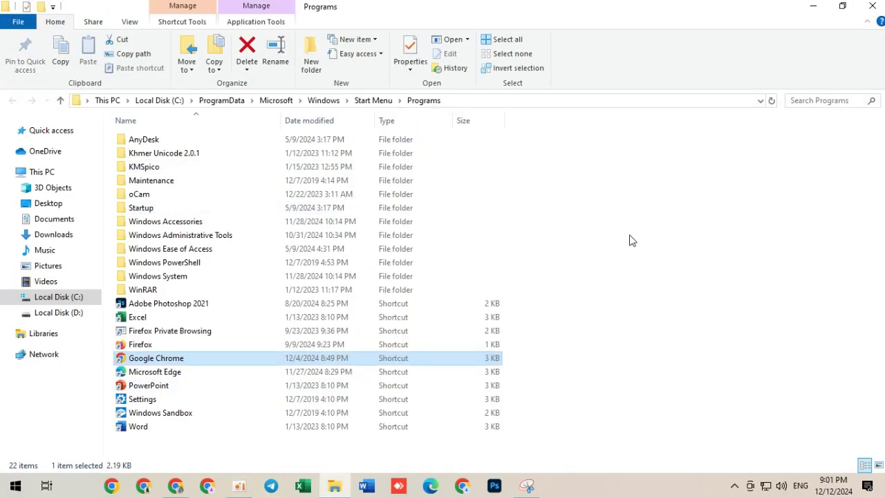
- Examine the Google Chrome shortcut's properties, including its compatibility options and previous versions, then cancel the dialog and close the Programs folder
{"action": "right_click", "coordinate": [199, 358]}
{"action": "left_click", "coordinate": [243, 343]}
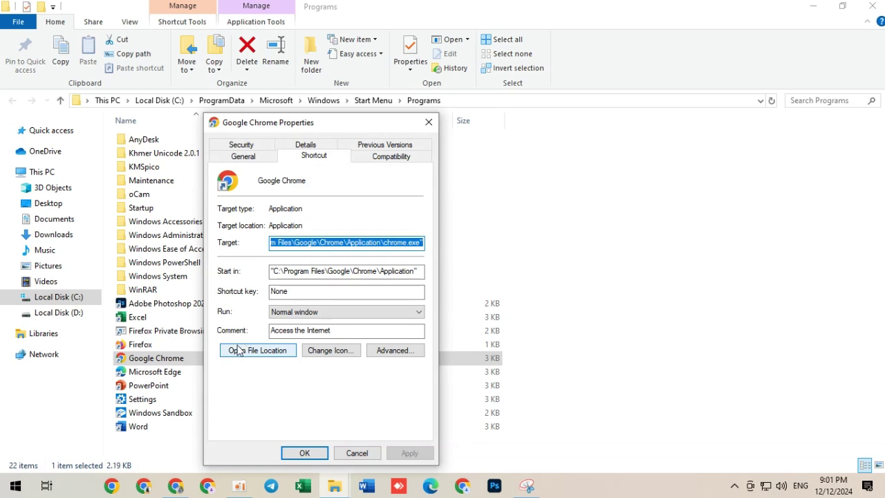
{"action": "left_click", "coordinate": [391, 159]}
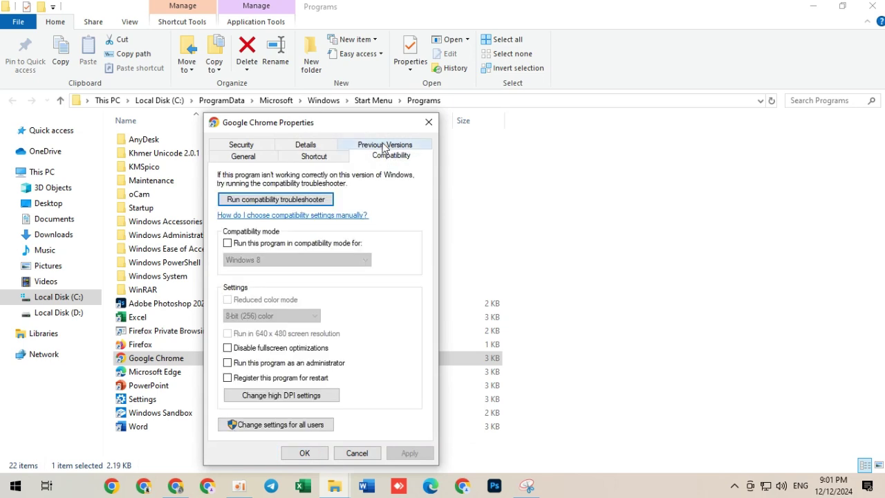
{"action": "left_click", "coordinate": [383, 148]}
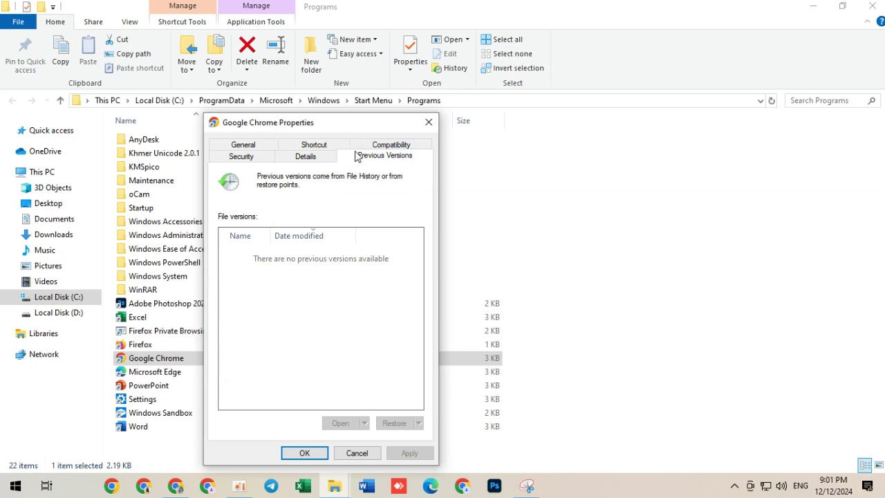
{"action": "left_click", "coordinate": [322, 157]}
{"action": "left_click", "coordinate": [323, 145]}
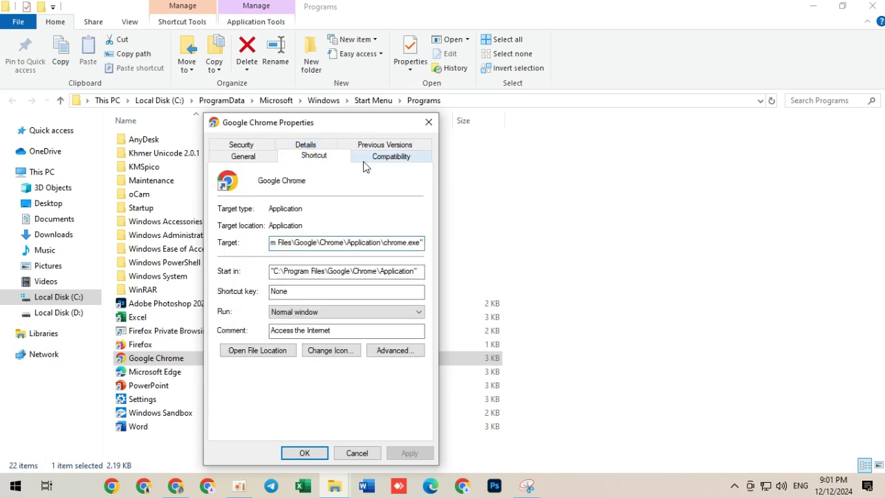
{"action": "left_click", "coordinate": [364, 161]}
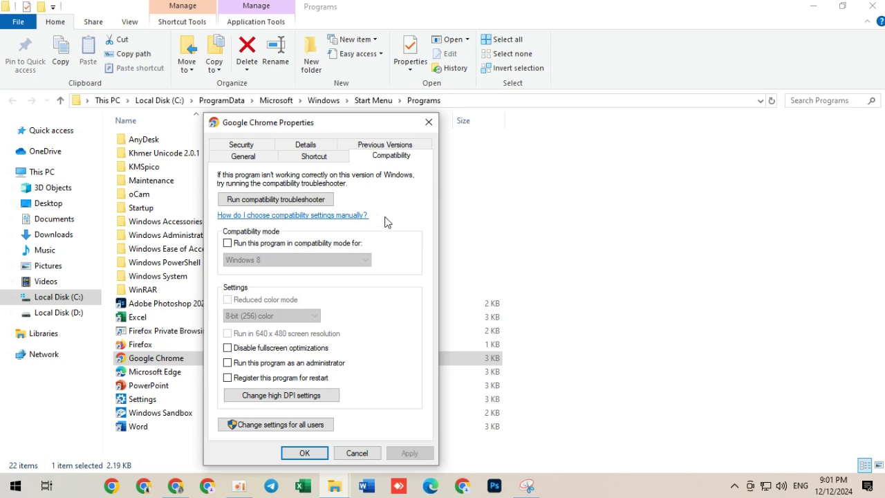
{"action": "left_click", "coordinate": [371, 452]}
{"action": "left_click", "coordinate": [871, 6]}
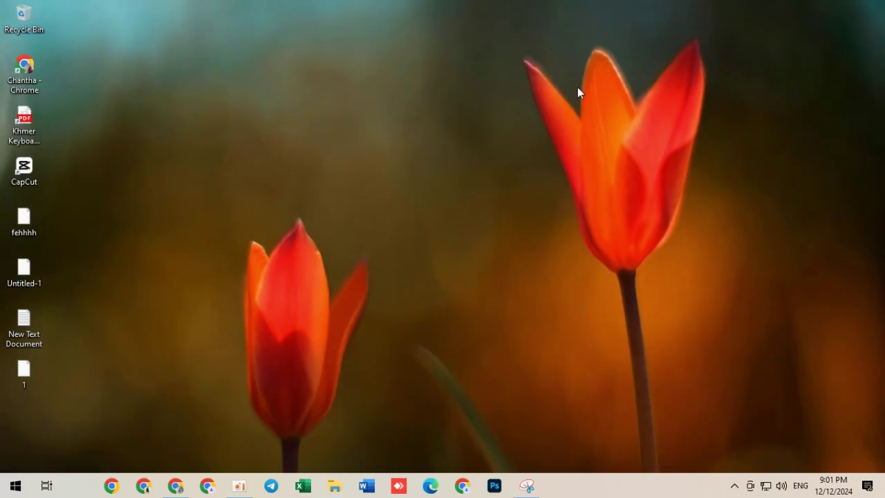
- Search Windows for update, open the Windows Update settings, check for updates, and minimise the Settings window
{"action": "left_click", "coordinate": [15, 487]}
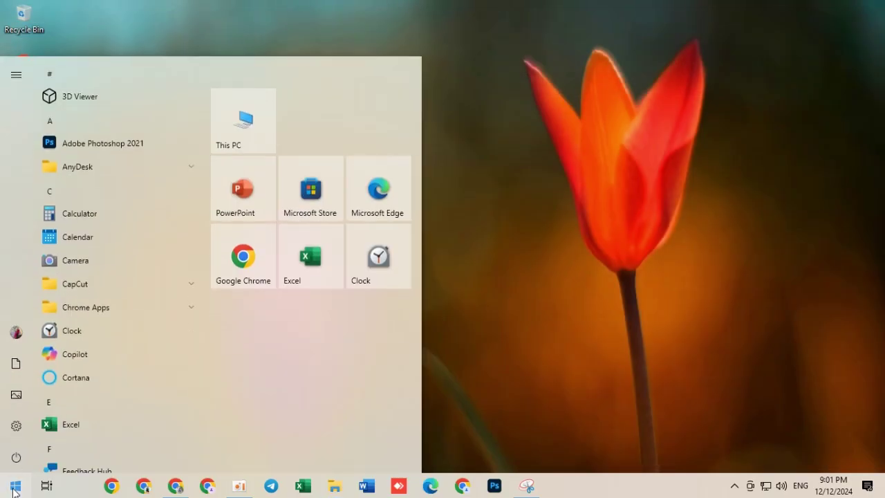
{"action": "type", "text": "update"}
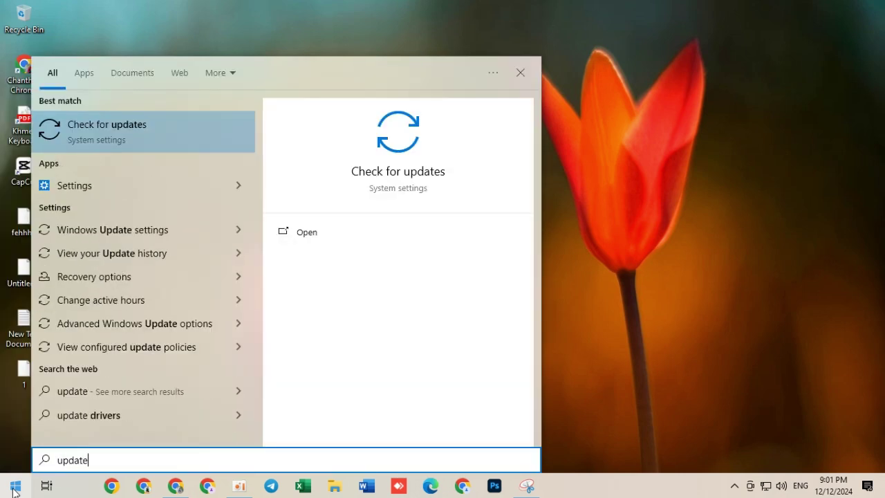
{"action": "left_click", "coordinate": [188, 131]}
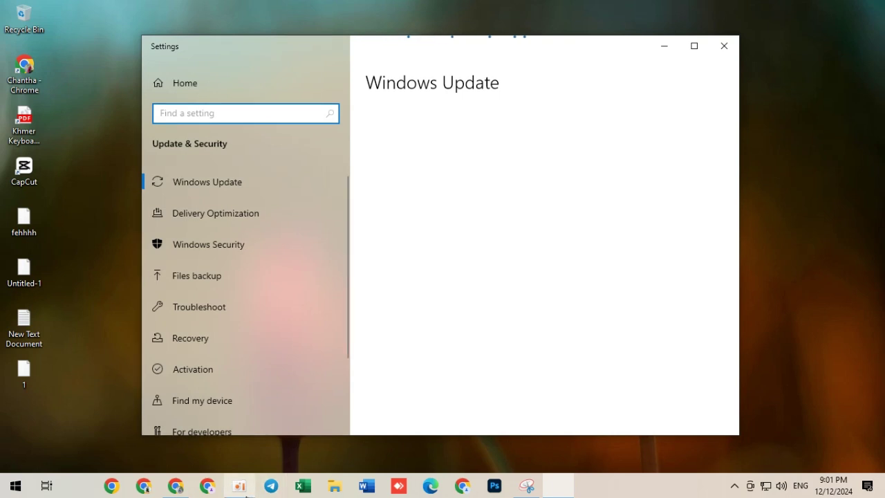
{"action": "left_click", "coordinate": [239, 485]}
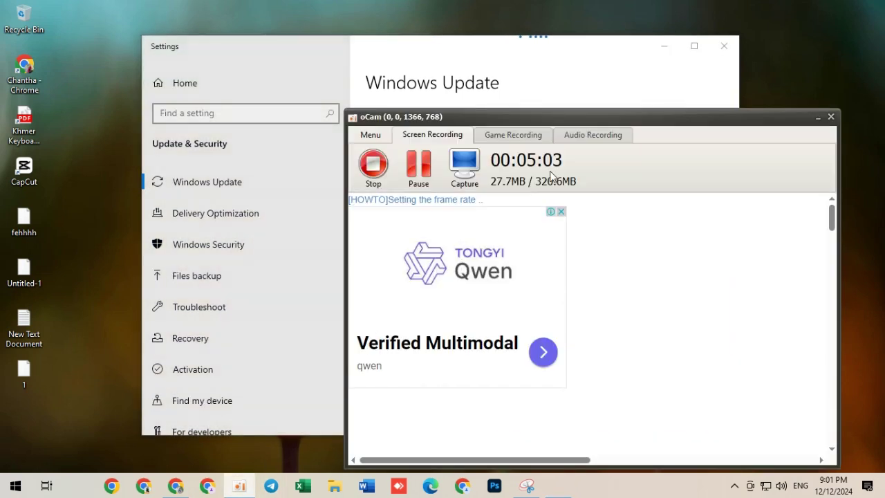
{"action": "left_click", "coordinate": [817, 117]}
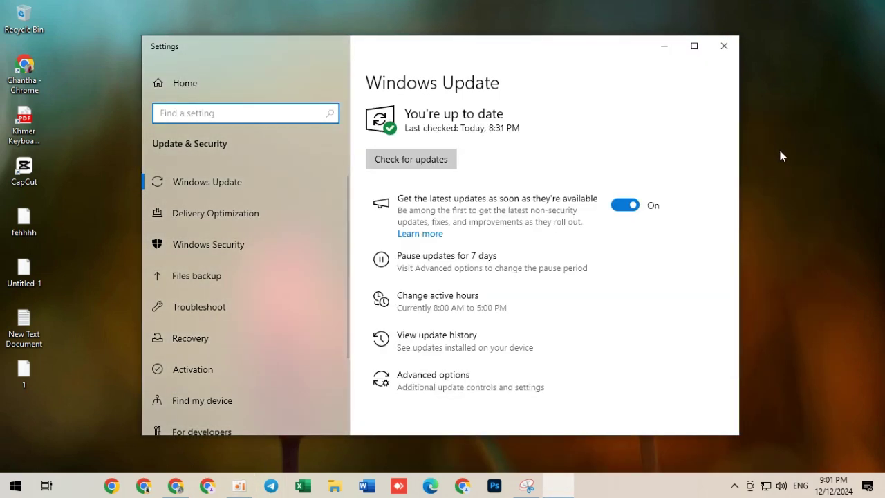
{"action": "left_click", "coordinate": [413, 164]}
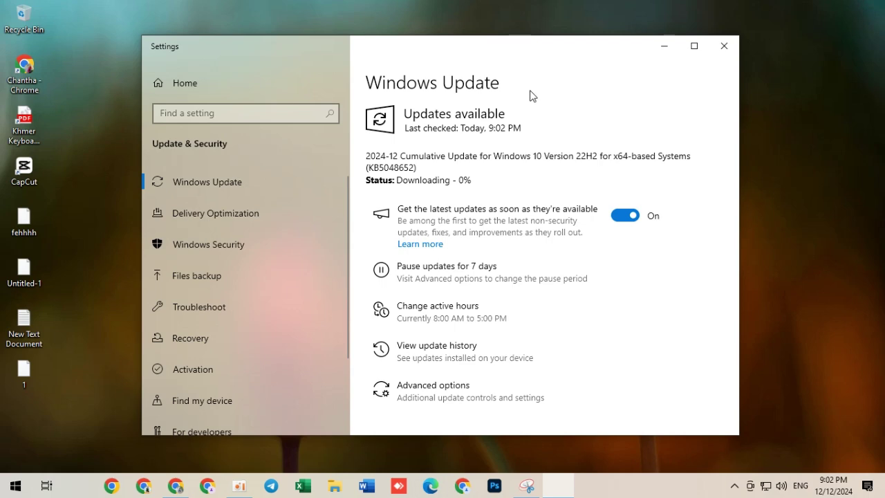
{"action": "left_click", "coordinate": [663, 47]}
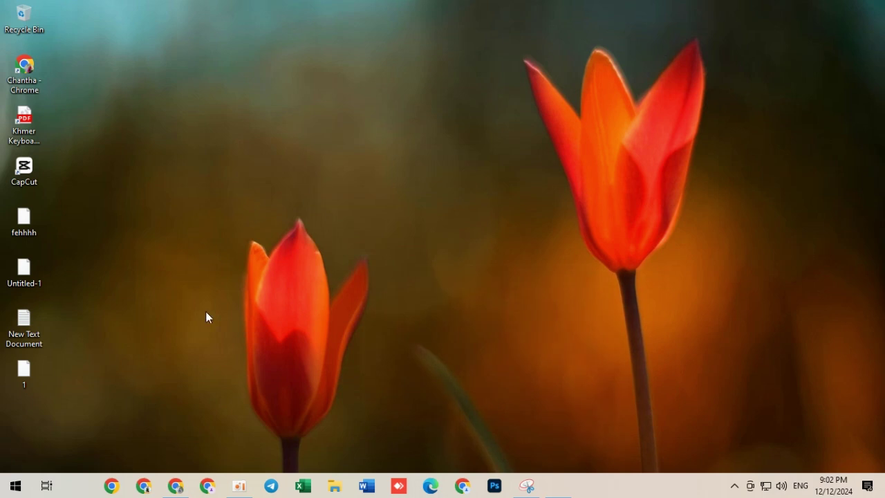
{"action": "left_click", "coordinate": [239, 485]}
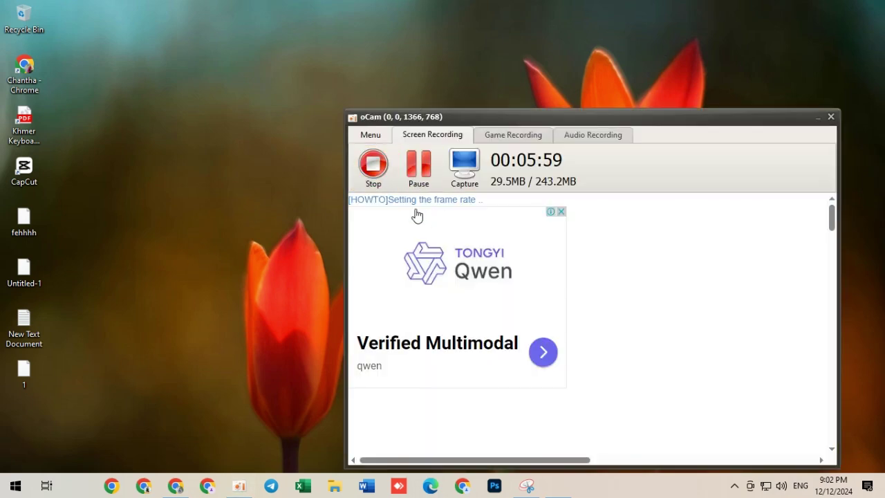